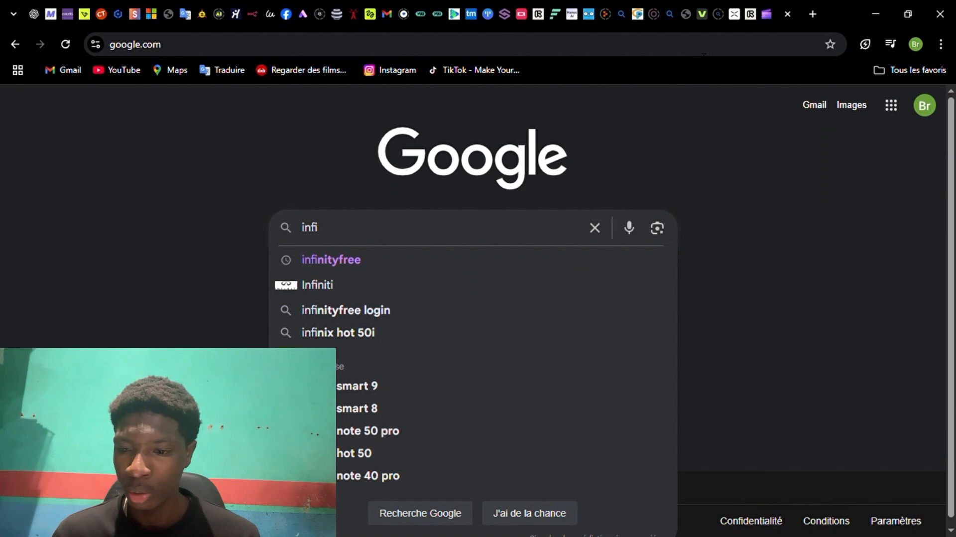
Step: Search Google for 'infinityfree' and open the official InfinityFree: Free Web Hosting result
type("nj")
key("BackSpace")
type("i")
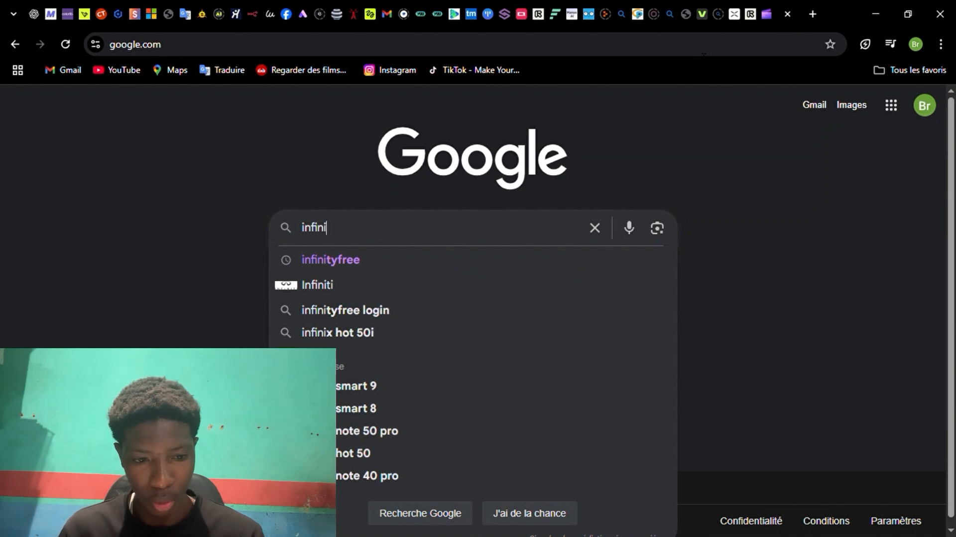
type("tyfree")
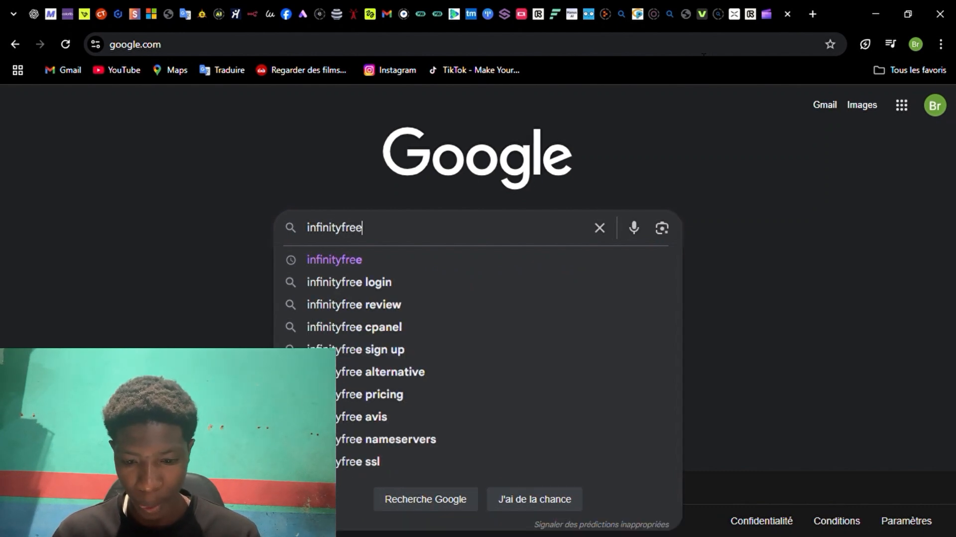
key("Return")
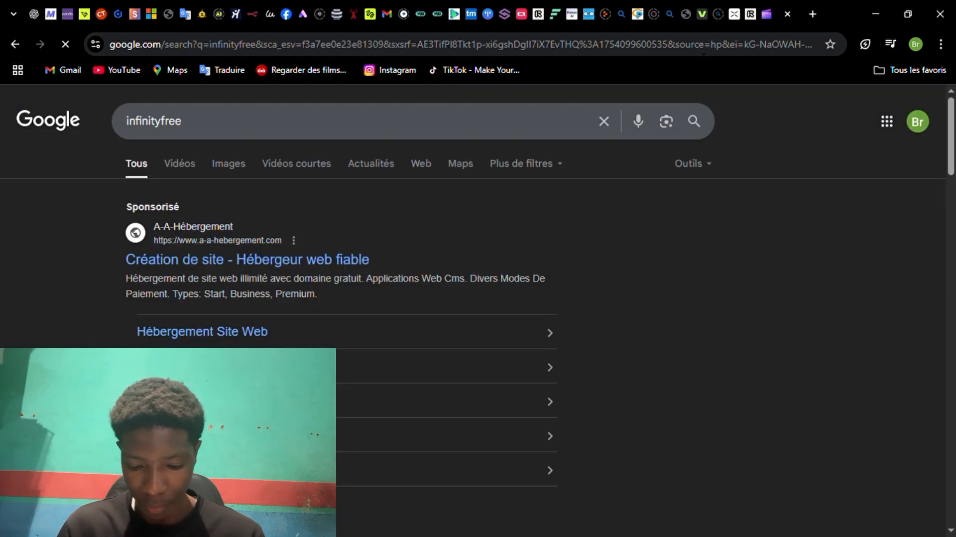
scroll(604, 257, "down", 7)
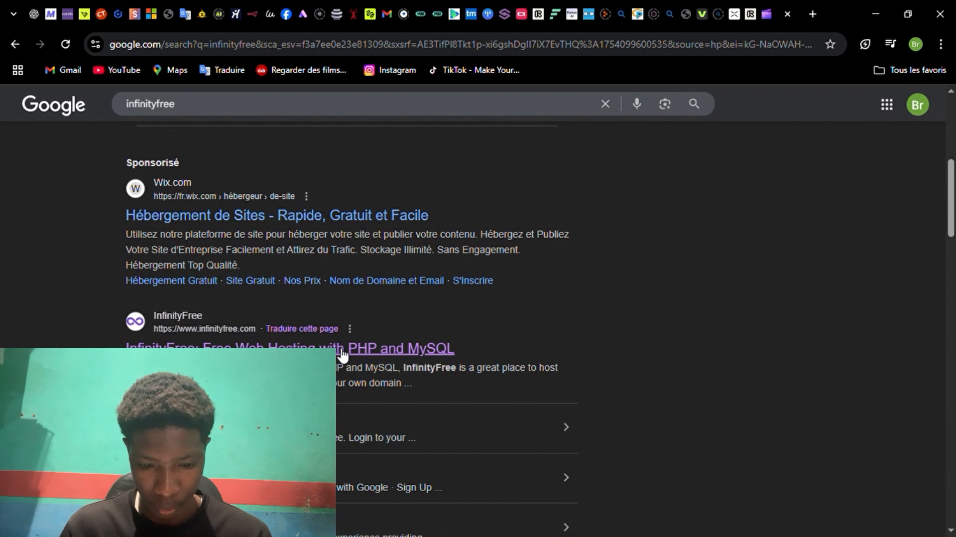
left_click(341, 354)
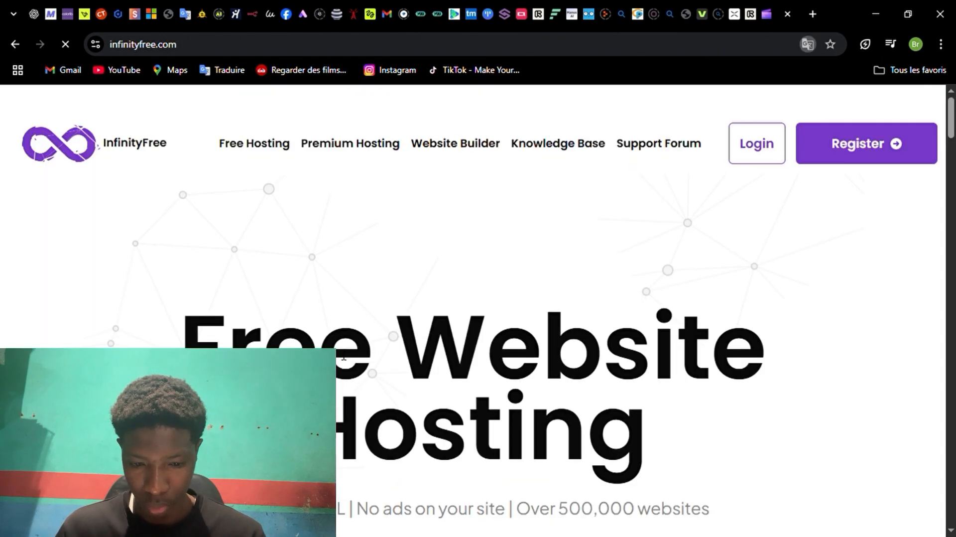
Step: Scroll through the homepage's free hosting features, including WordPress hosting, then back to the header
scroll(344, 356, "down", 2)
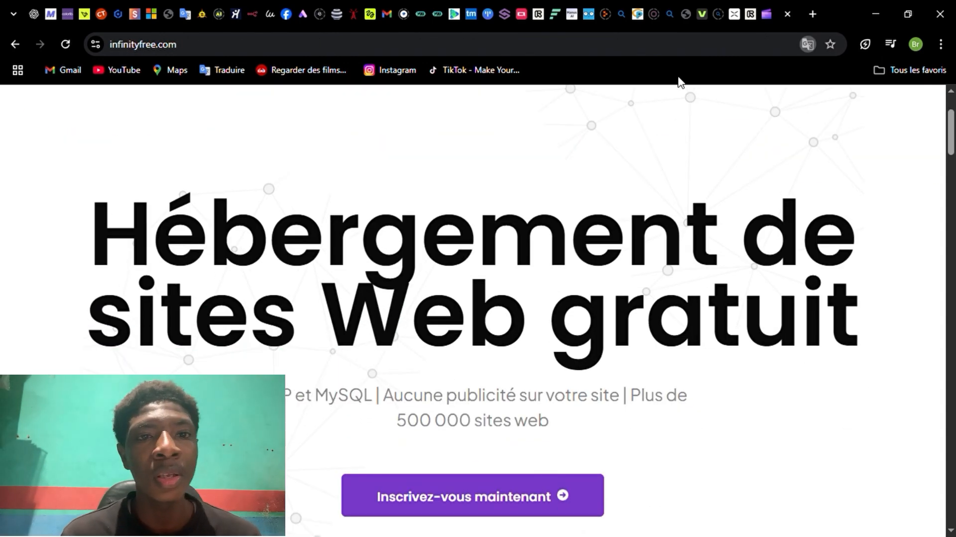
scroll(496, 255, "down", 10)
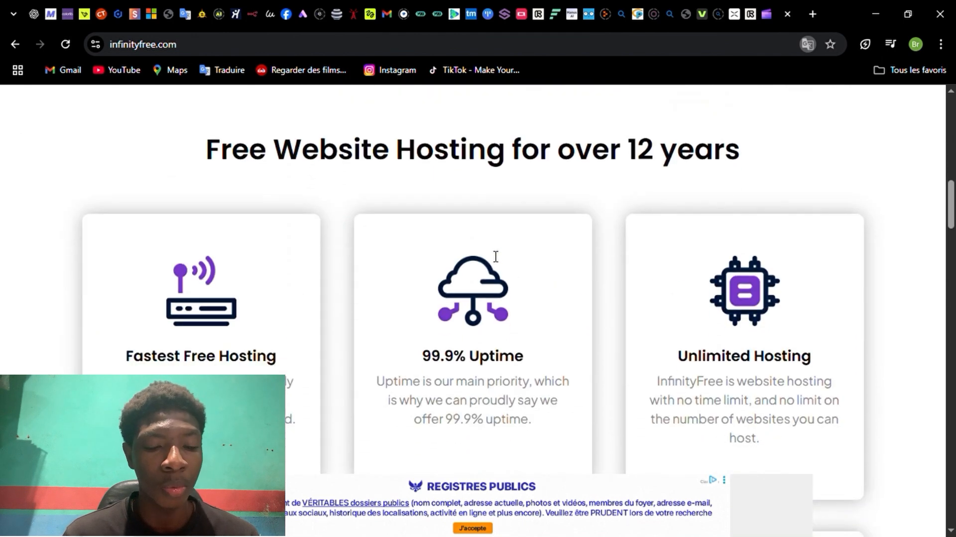
scroll(496, 257, "down", 15)
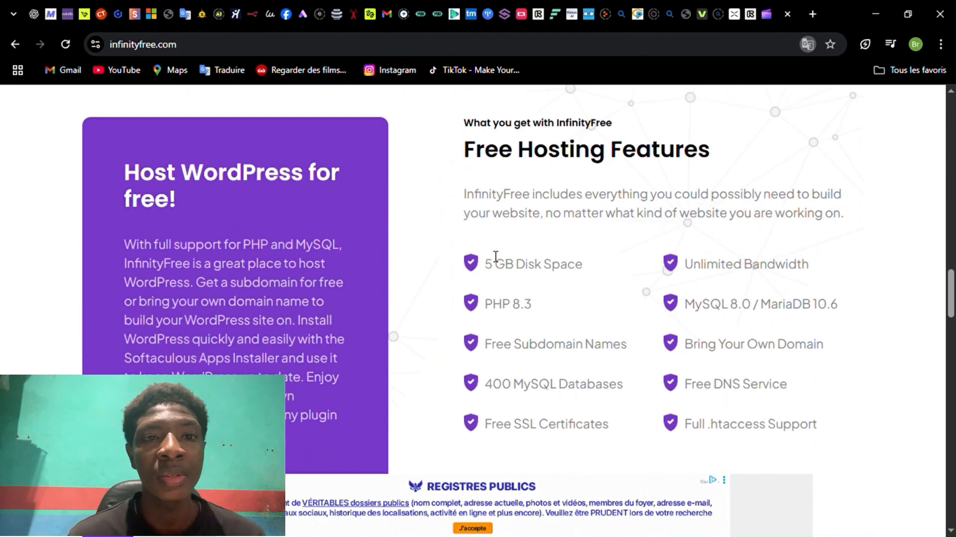
scroll(496, 256, "down", 1)
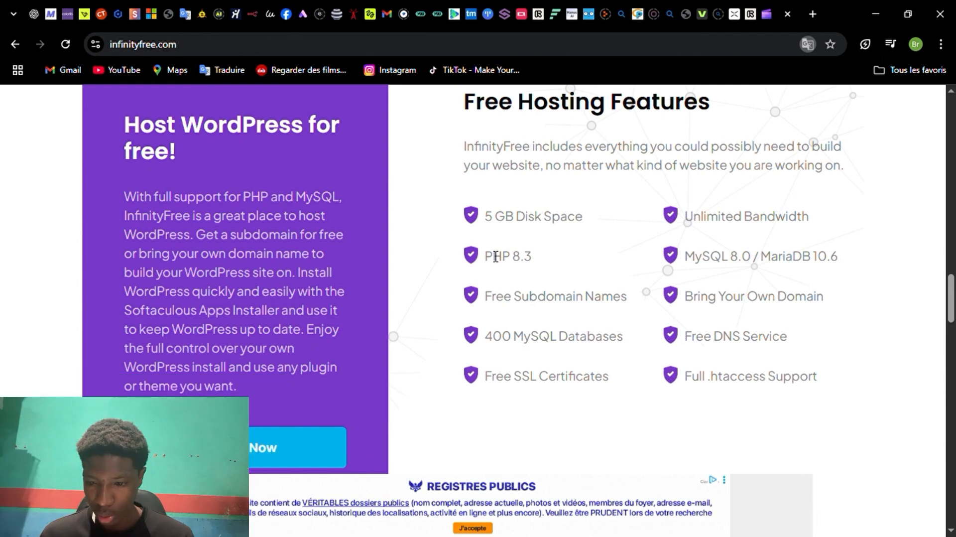
scroll(495, 256, "up", 15)
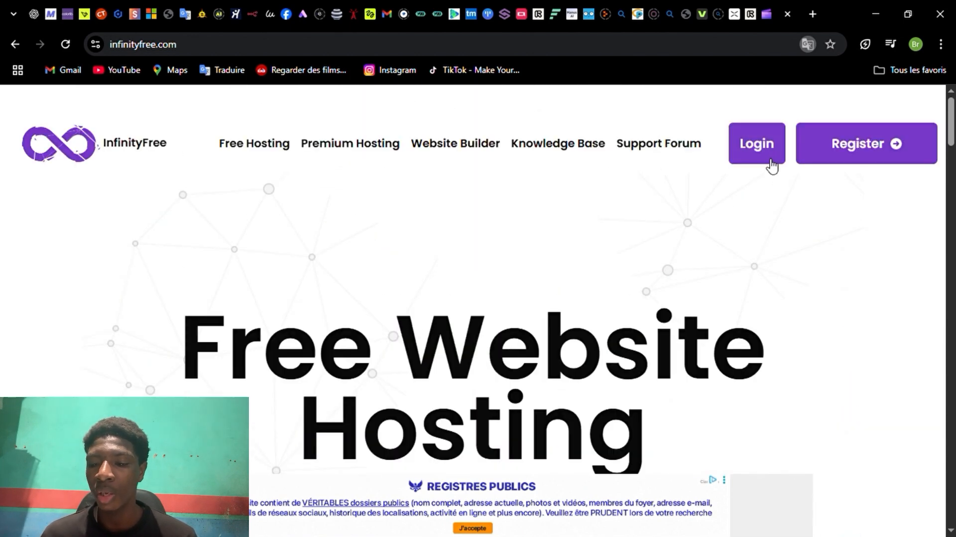
Step: Log in to the InfinityFree client area and view the Hosting Accounts list
left_click(770, 160)
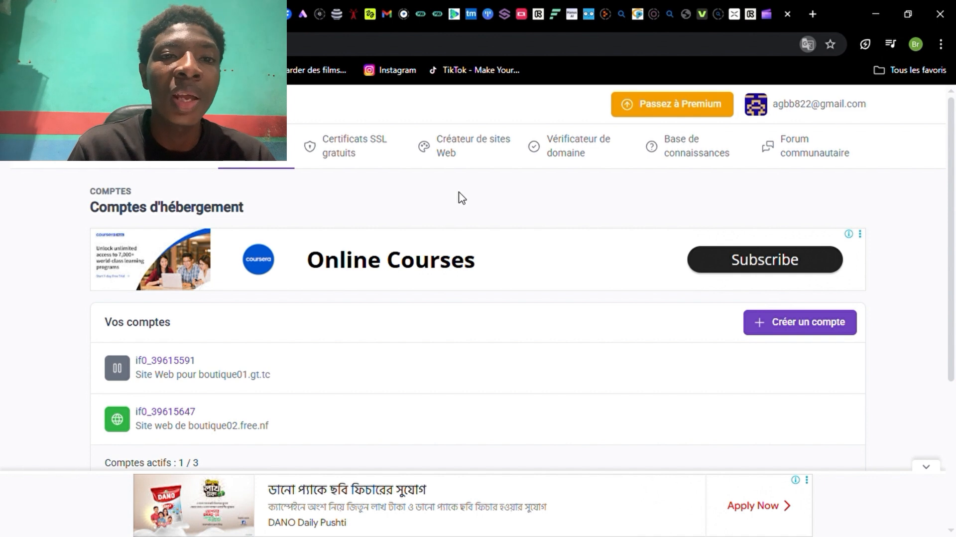
scroll(462, 197, "down", 1)
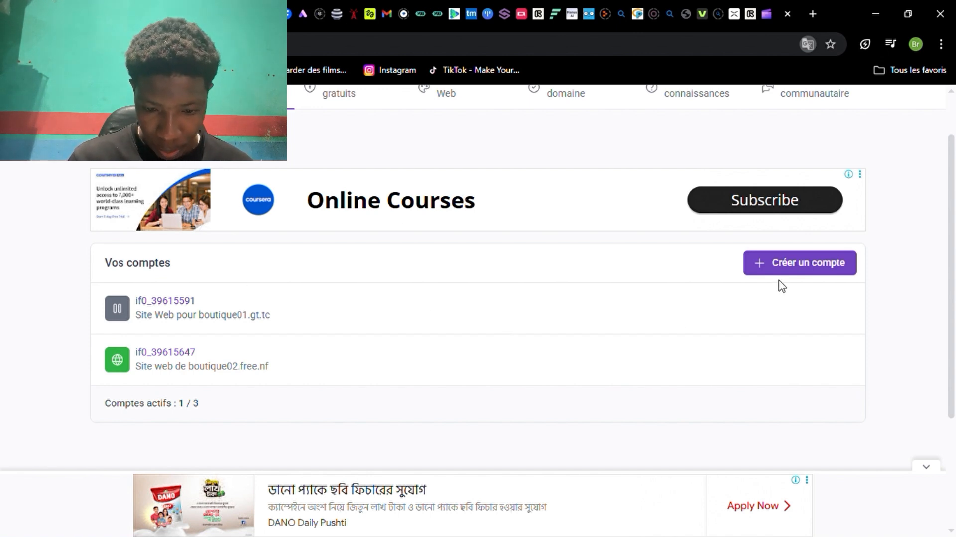
Step: Start a new hosting account and choose the free INFINITYFREE $0 plan
left_click(789, 273)
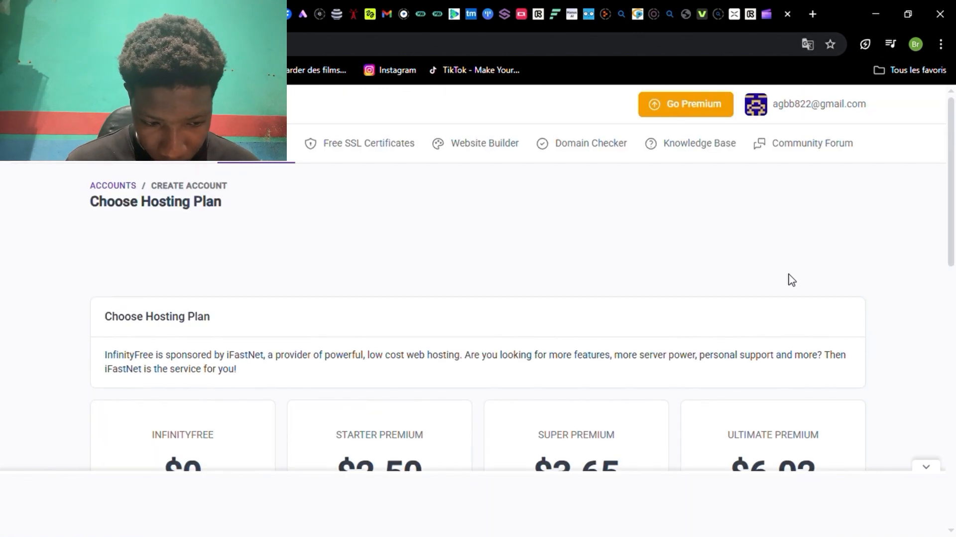
scroll(494, 273, "down", 2)
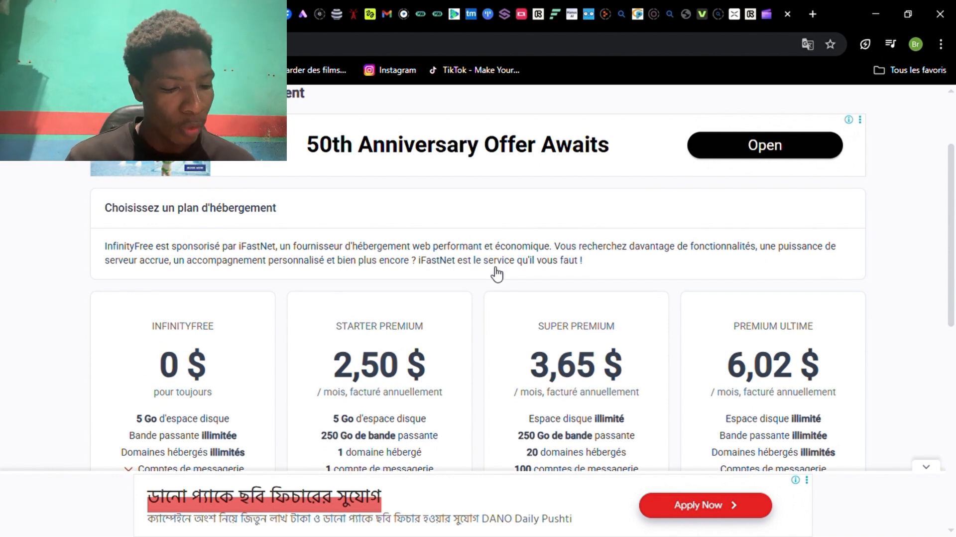
scroll(496, 274, "down", 1)
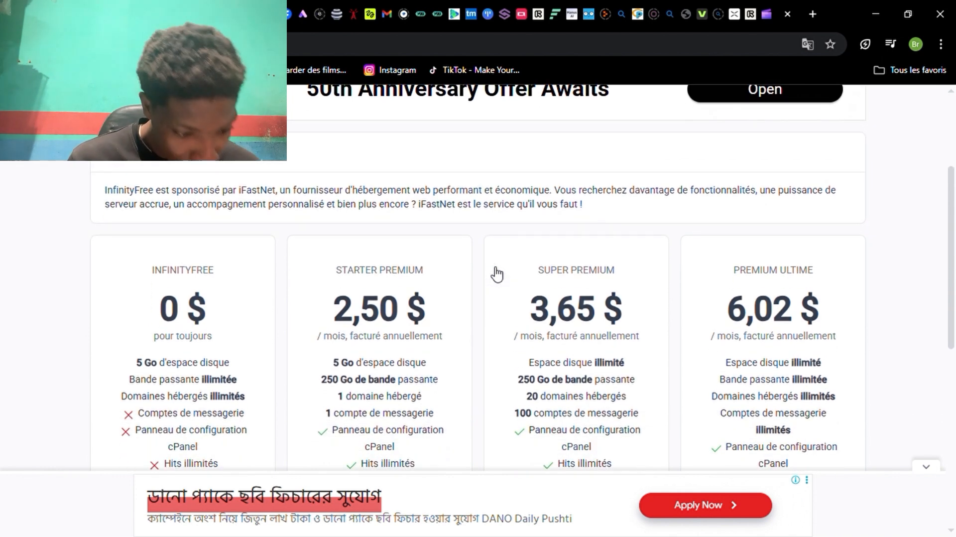
scroll(497, 274, "down", 7)
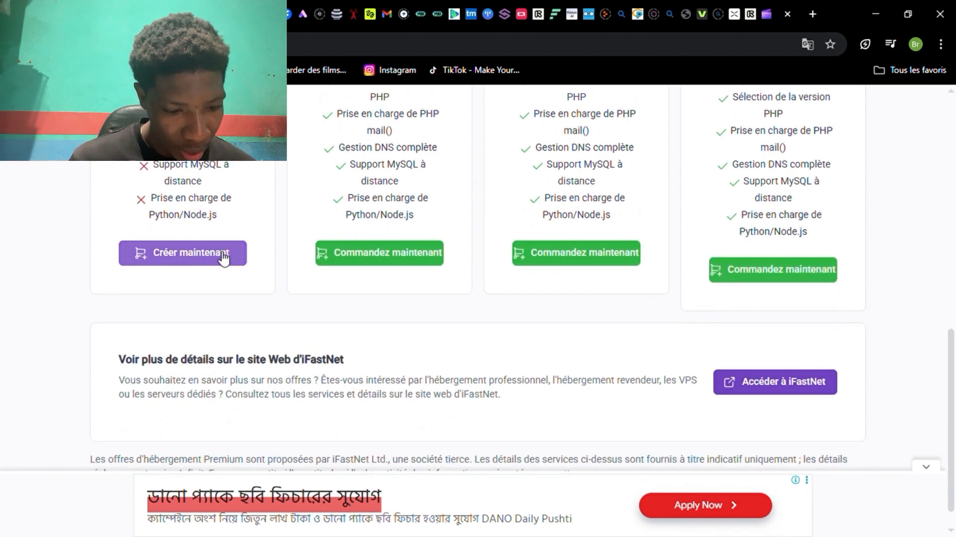
left_click(223, 255)
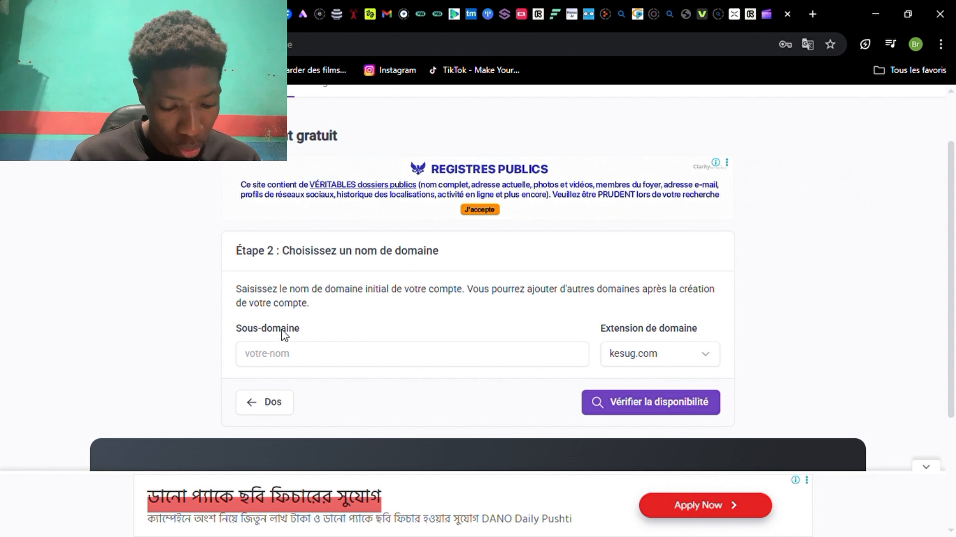
Step: Enter subdomain boutique03 with the rf.gd extension and check its availability
left_click(296, 355)
type("bou")
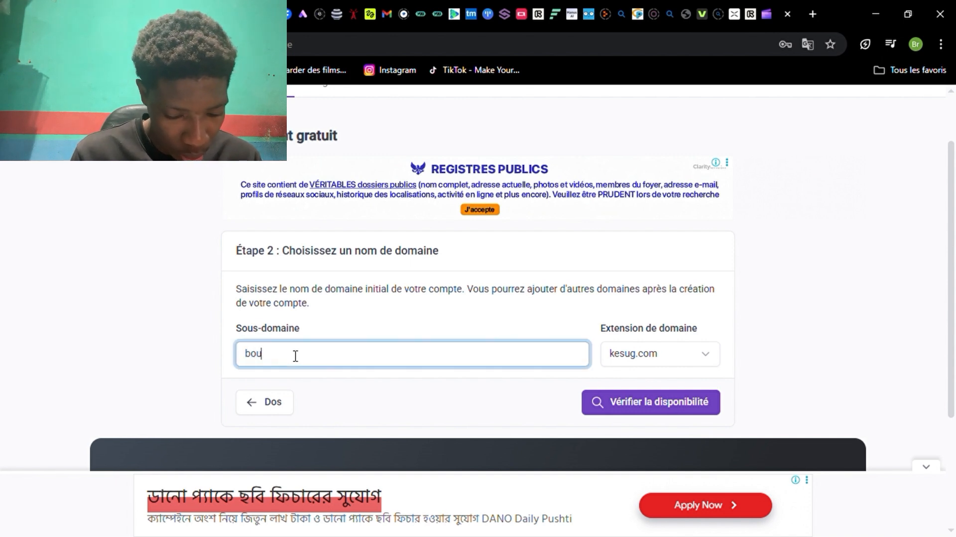
type("tique0")
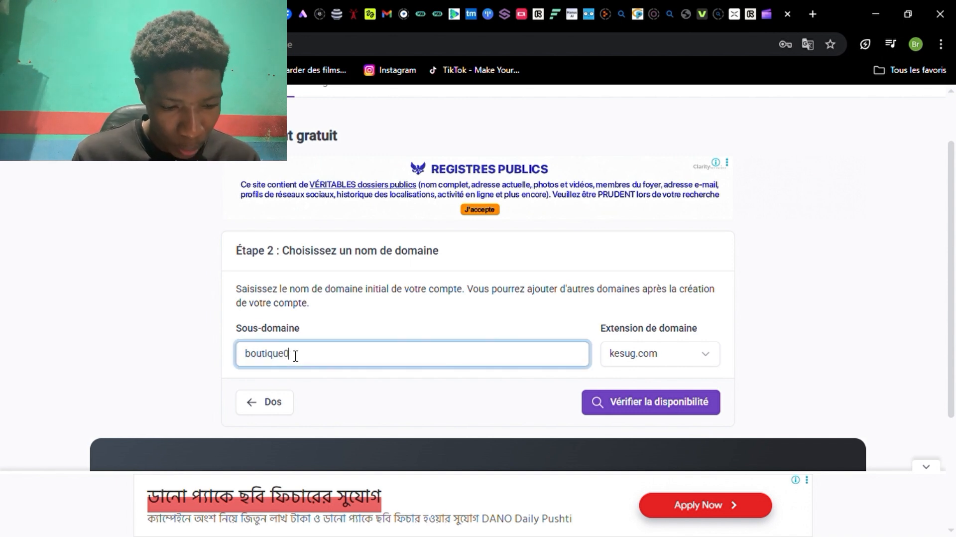
type("3")
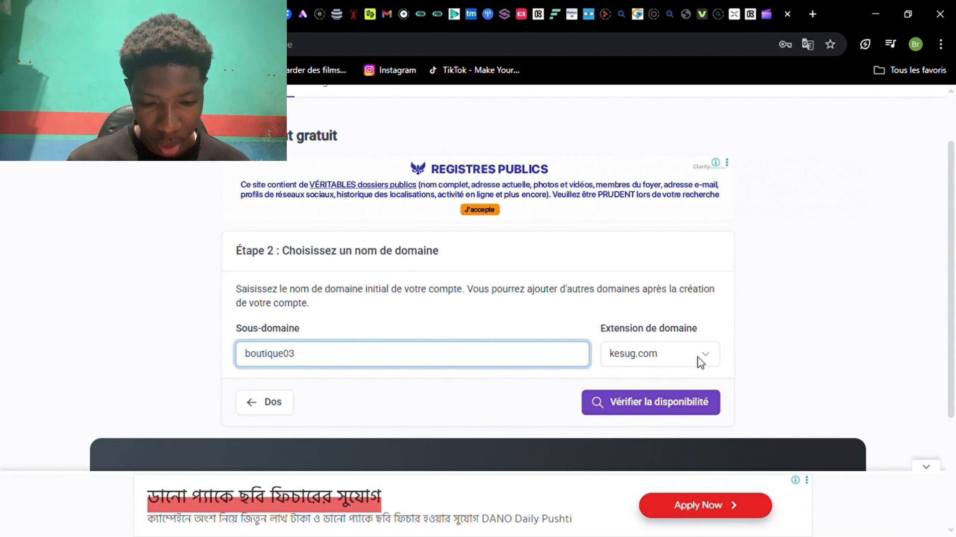
left_click(699, 362)
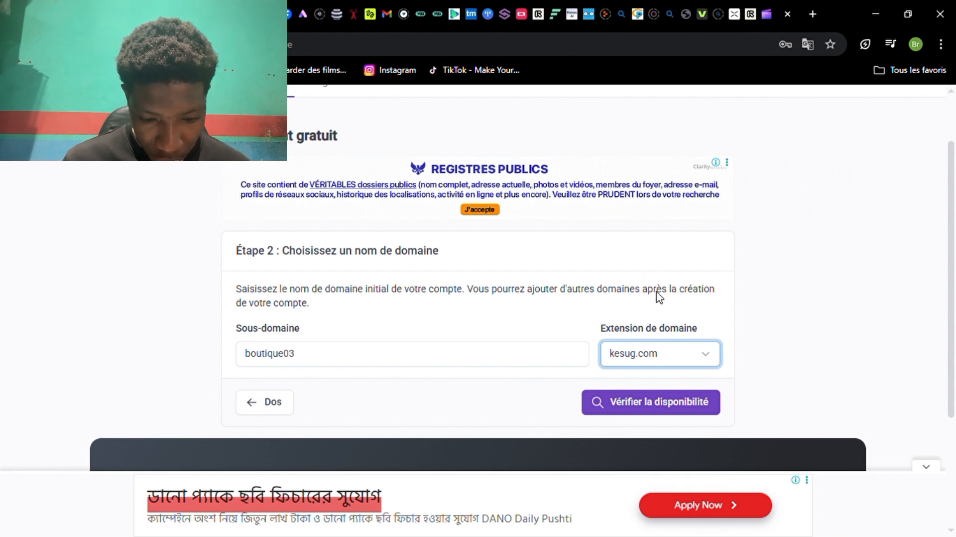
key("Up")
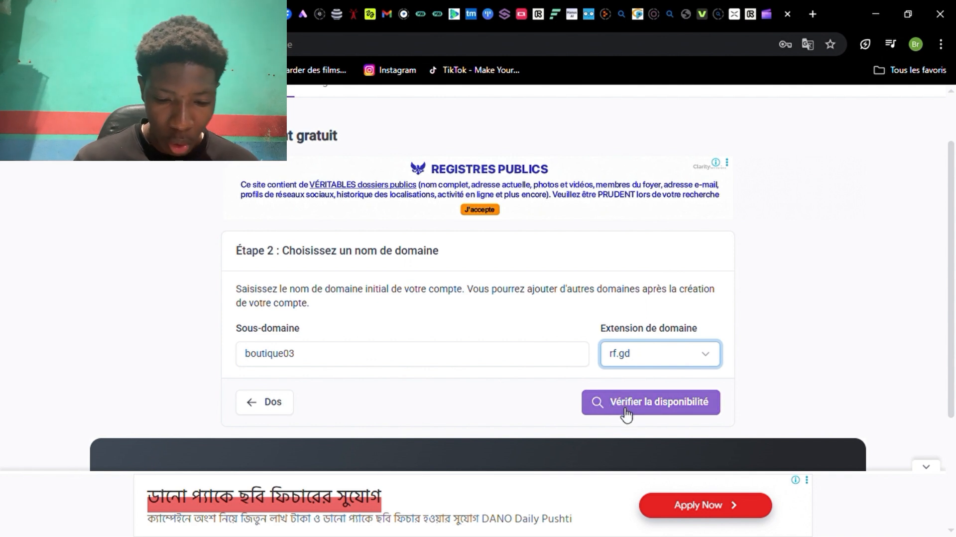
left_click(642, 407)
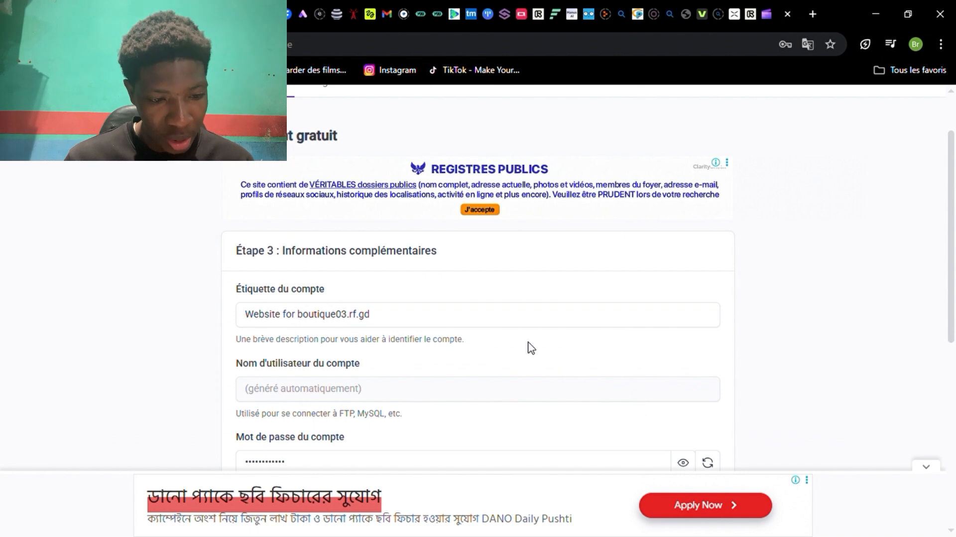
Step: Replace the generated account password with your own password and submit the form
scroll(529, 348, "down", 3)
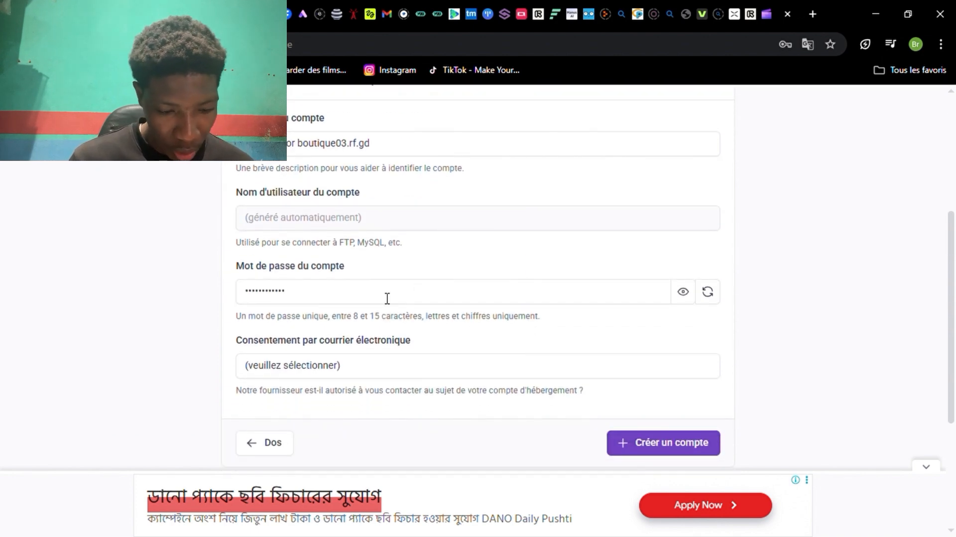
left_click(383, 299)
key("BackSpace")
key("BackSpace")
key("BackSpace")
key("BackSpace")
key("BackSpace")
key("BackSpace")
key("BackSpace")
key("BackSpace")
key("BackSpace")
key("BackSpace")
key("BackSpace")
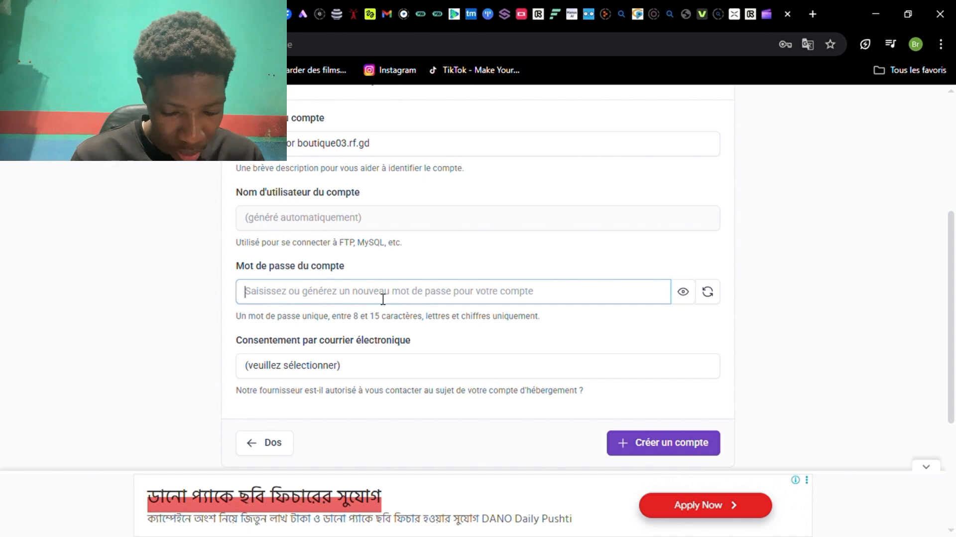
type("****")
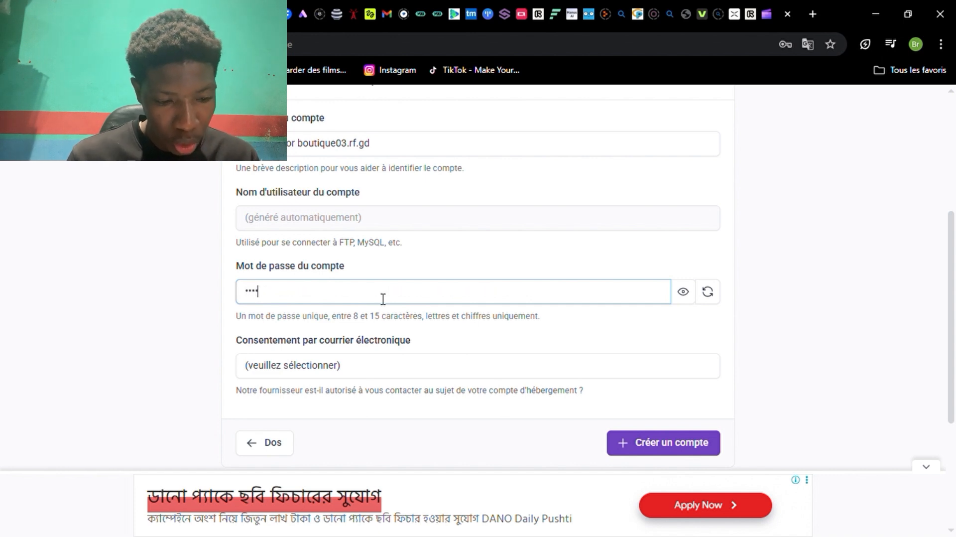
type("**")
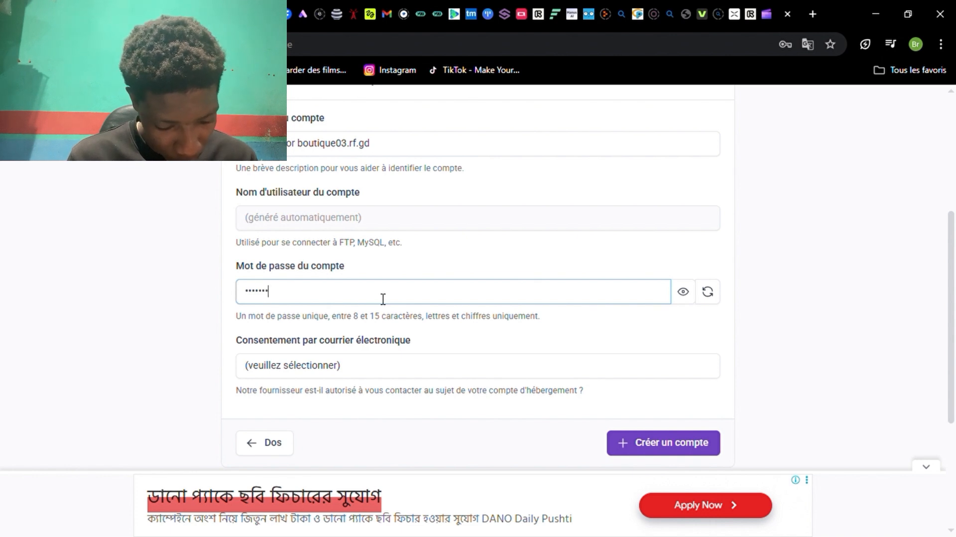
type("••")
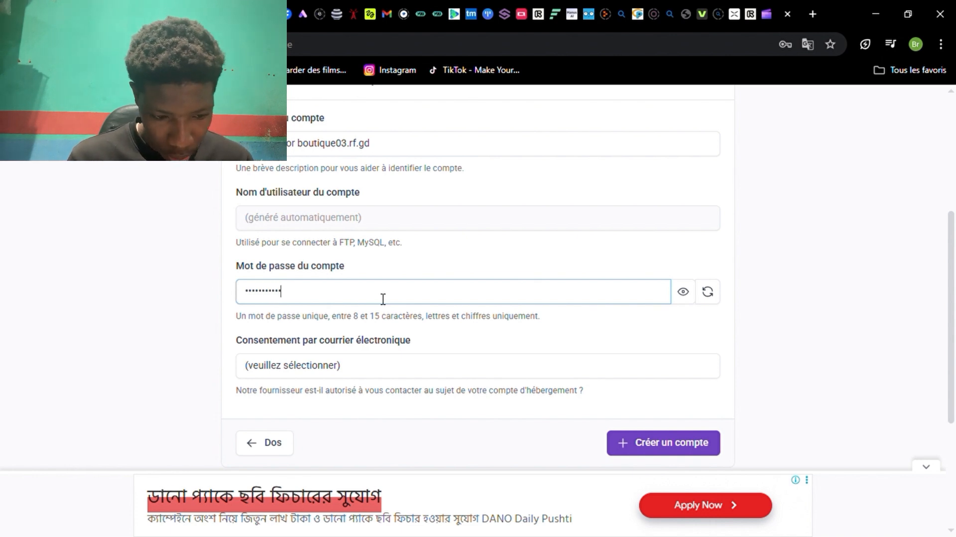
key("Return")
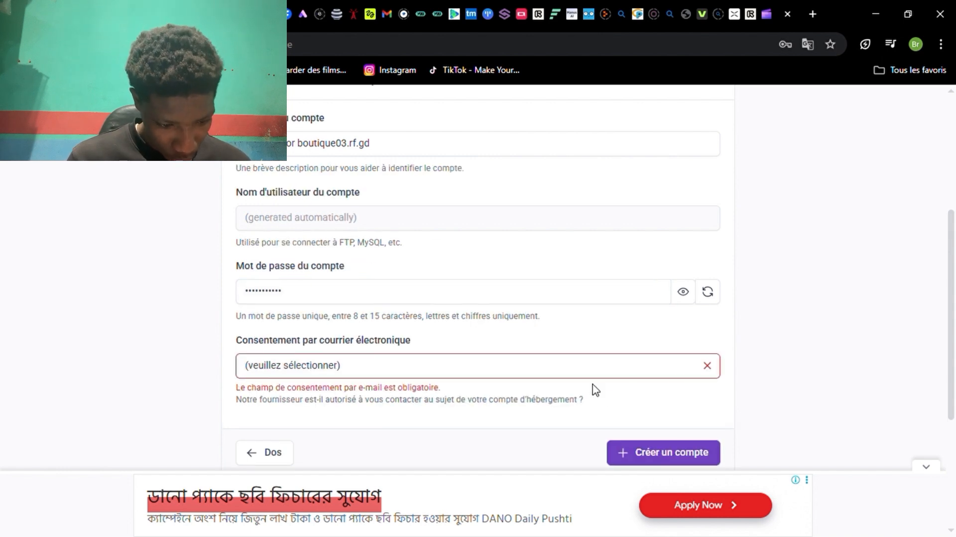
Step: Set e-mail consent to J'approuve and create the boutique03.rf.gd hosting account
left_click(351, 362)
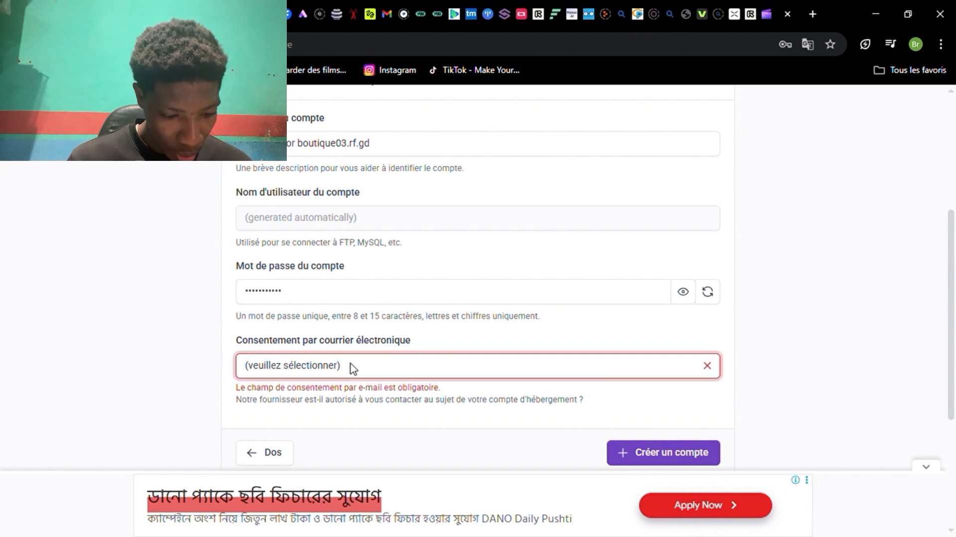
left_click(323, 401)
left_click(627, 459)
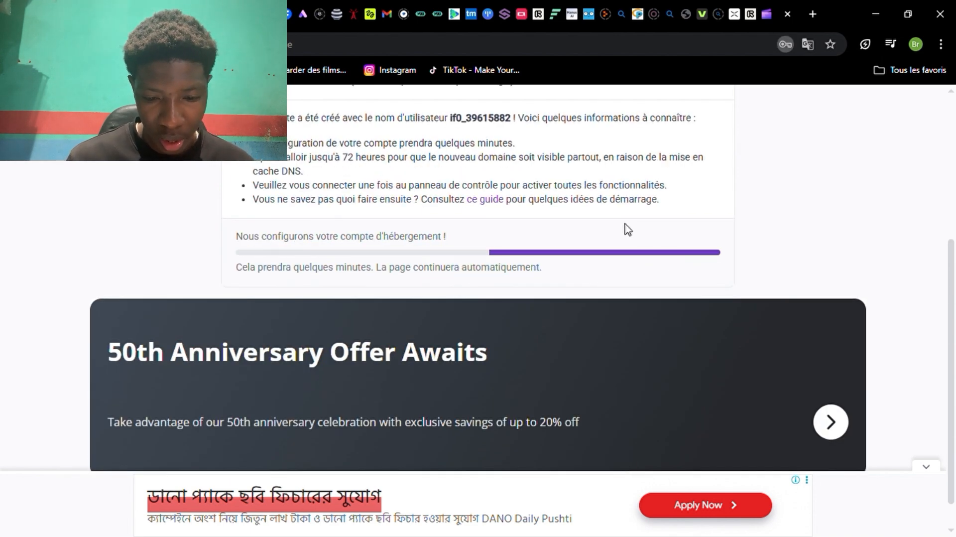
Step: Select the new account's username on the account management page
scroll(421, 170, "up", 1)
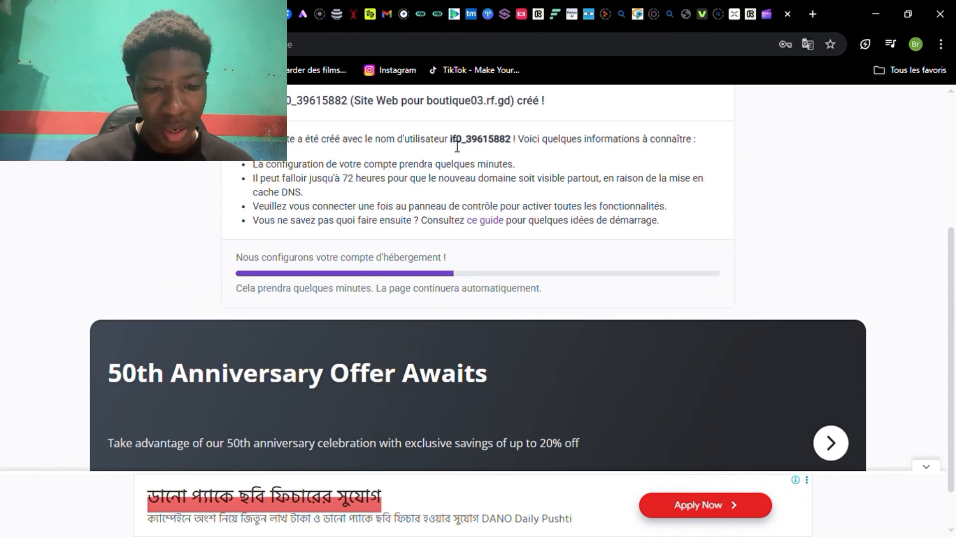
double_click(462, 145)
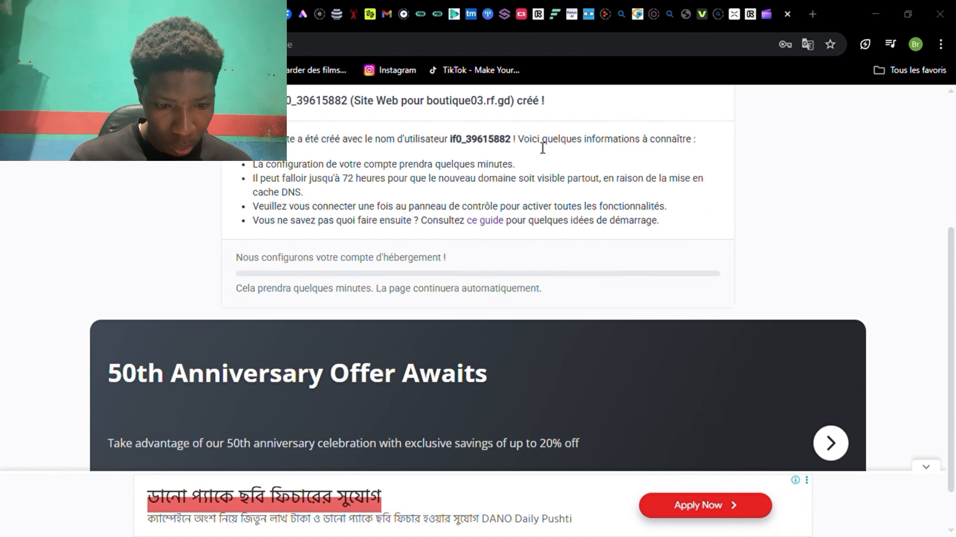
left_click_drag(494, 144, 457, 146)
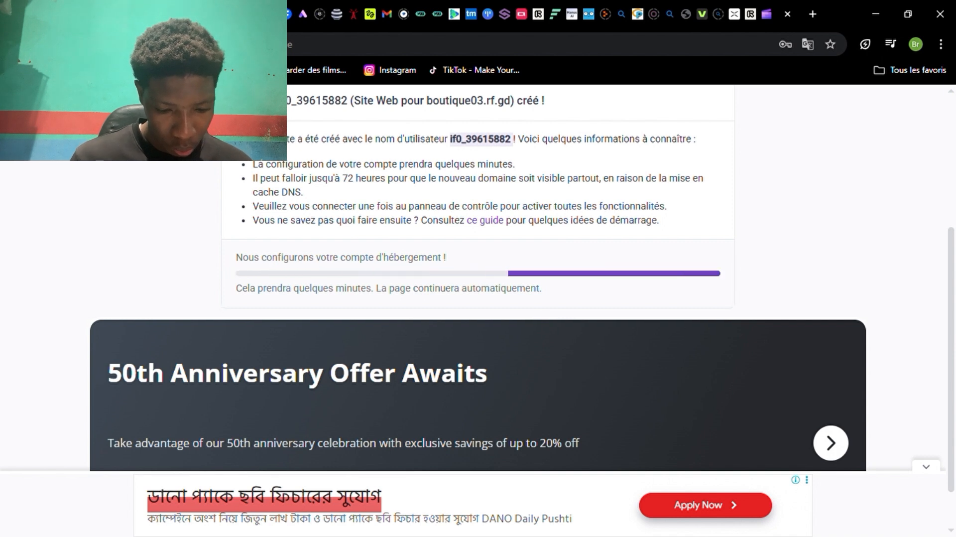
left_click(619, 530)
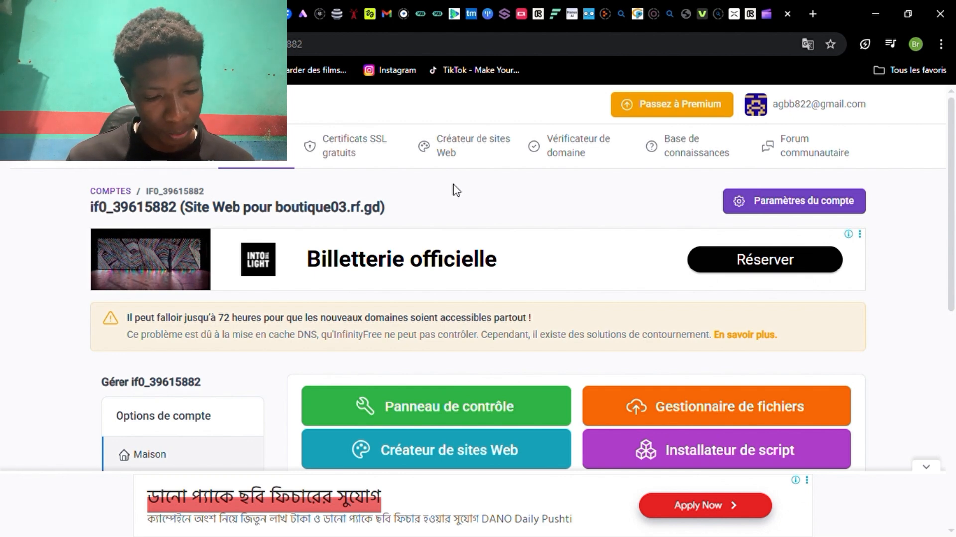
Step: Open the account's control panel, approving service e-mails in the notice
scroll(456, 190, "down", 2)
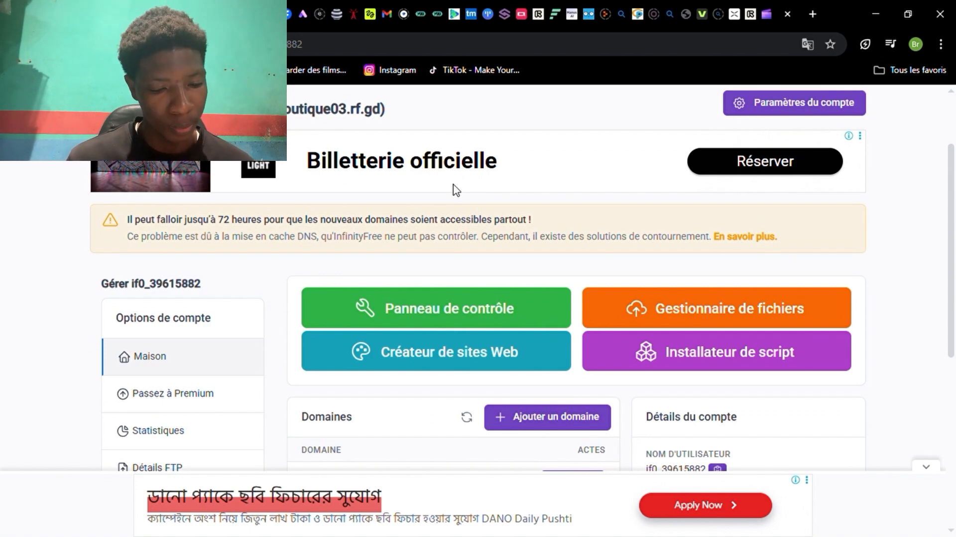
left_click(427, 311)
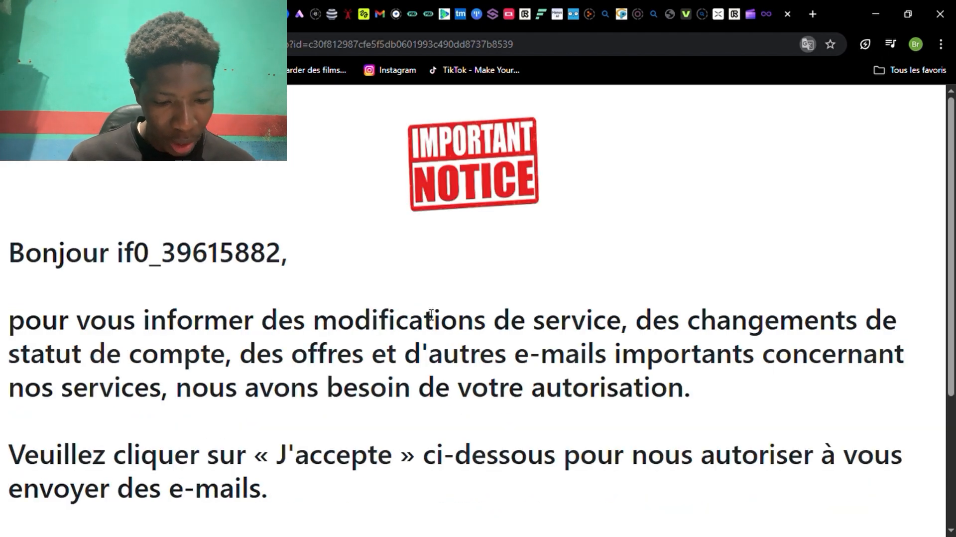
scroll(431, 312, "down", 4)
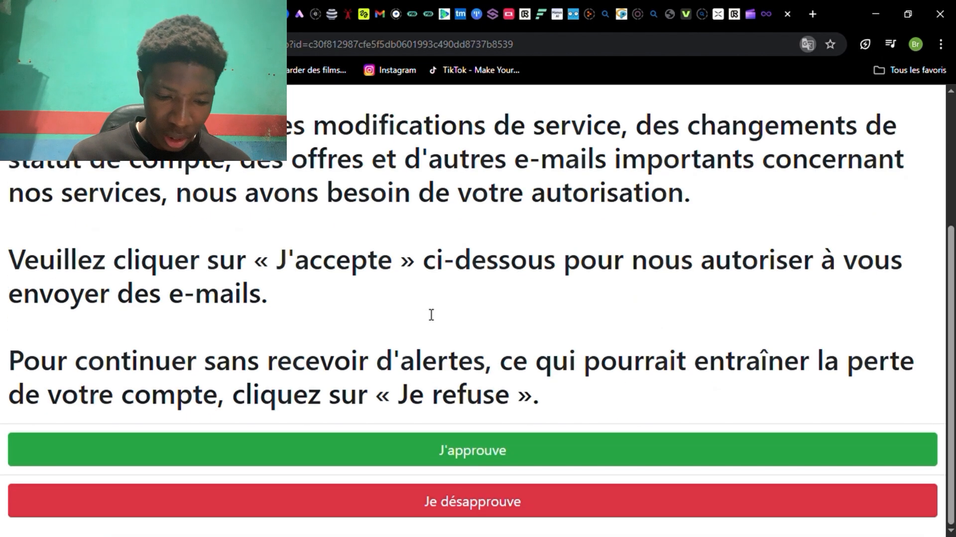
left_click(450, 448)
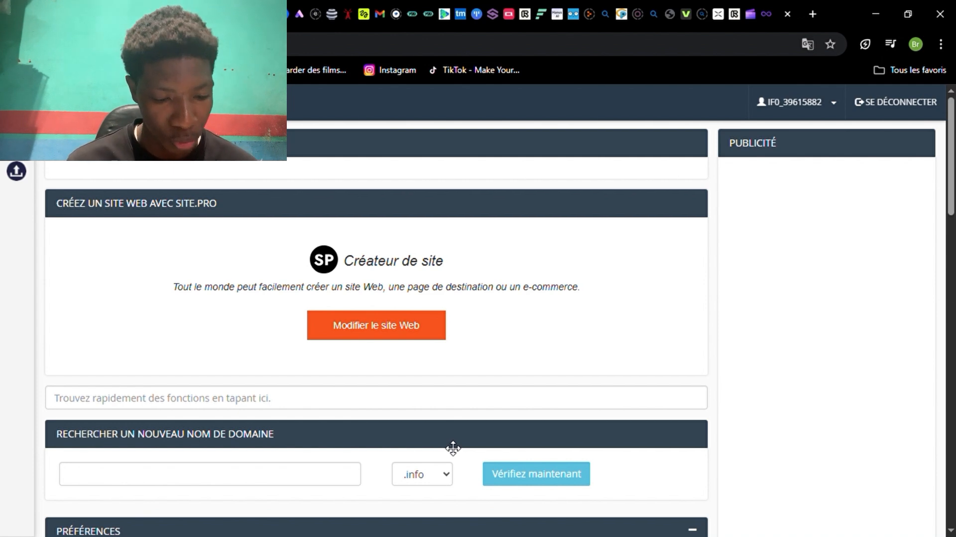
Step: Open the Softaculous application installer from the Logiciel section
scroll(453, 448, "down", 20)
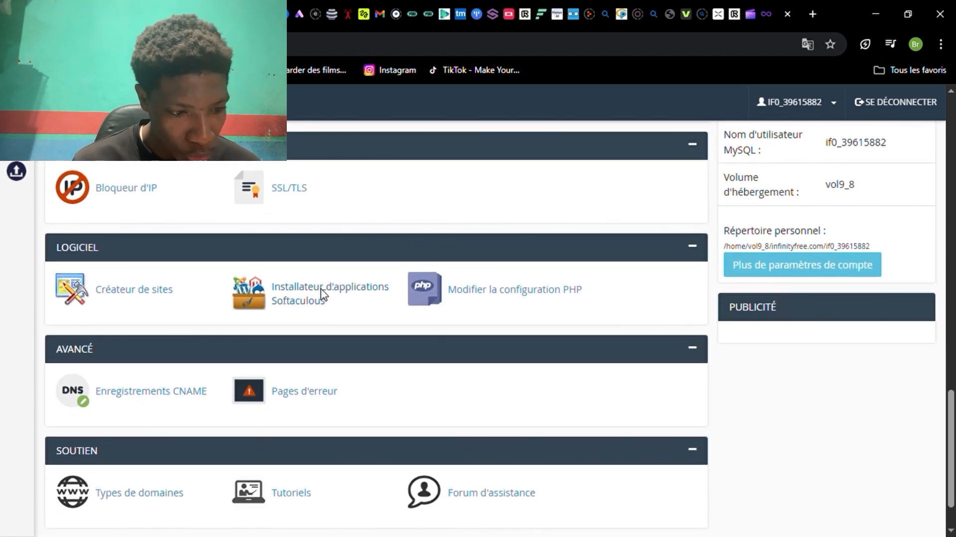
left_click(321, 292)
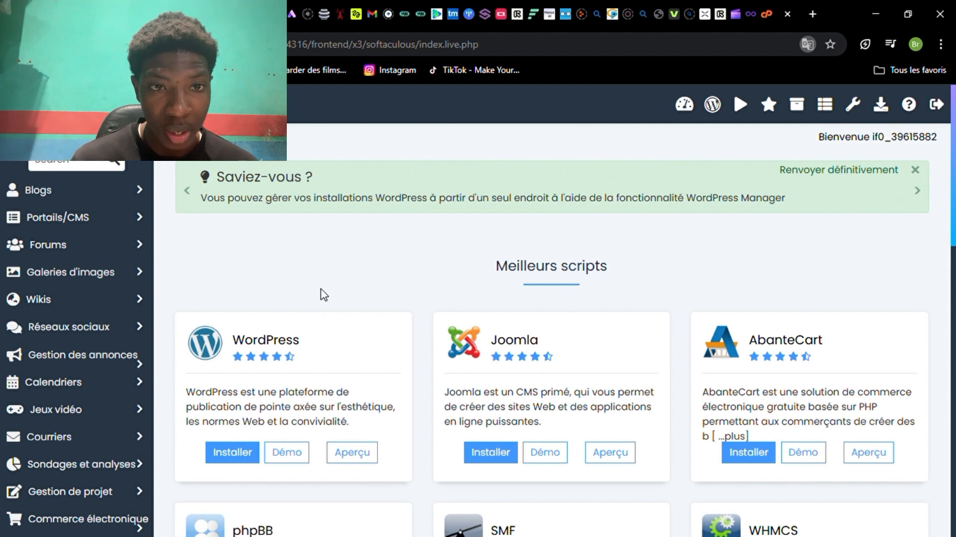
Step: Start a WordPress install and change the site name from 'My Blog' to boutique03
left_click(239, 453)
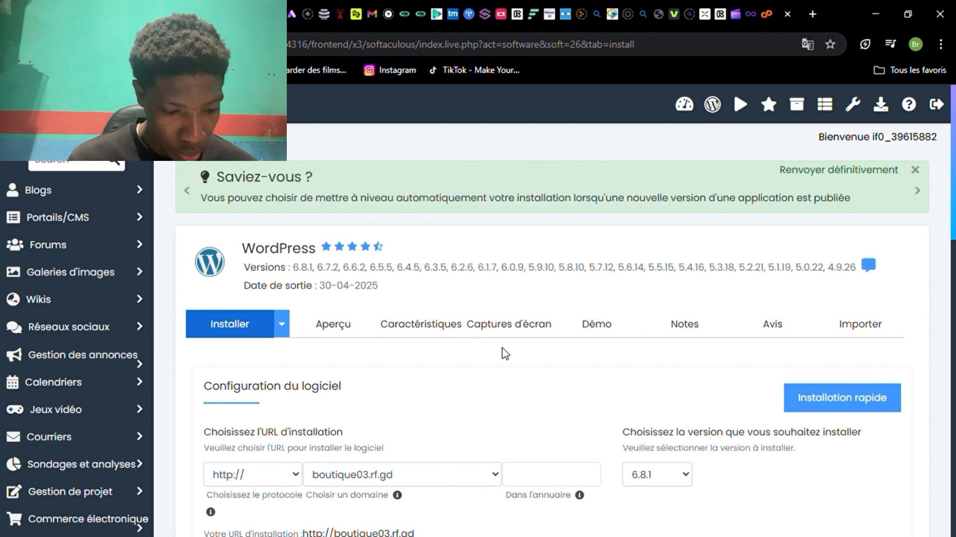
scroll(504, 353, "down", 1)
scroll(505, 353, "down", 5)
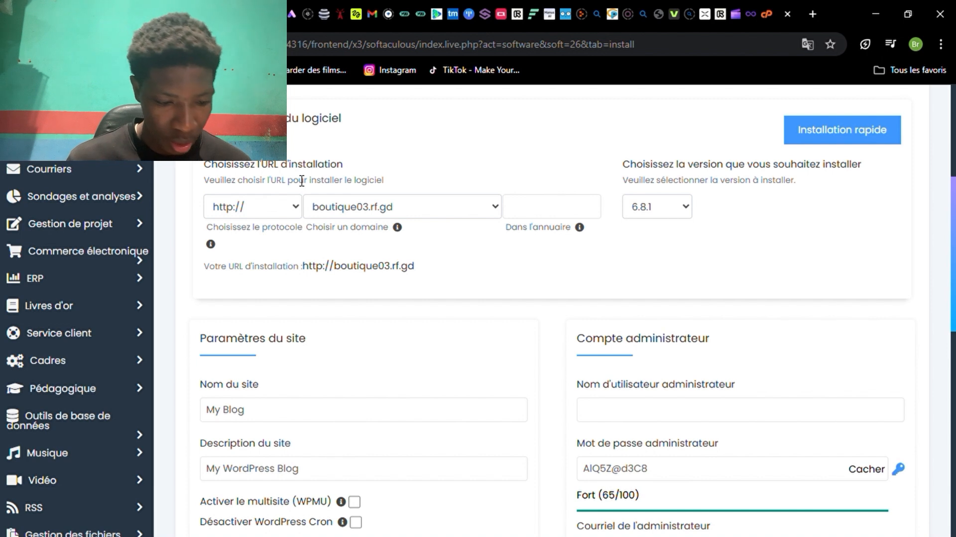
scroll(302, 180, "down", 3)
left_click(259, 252)
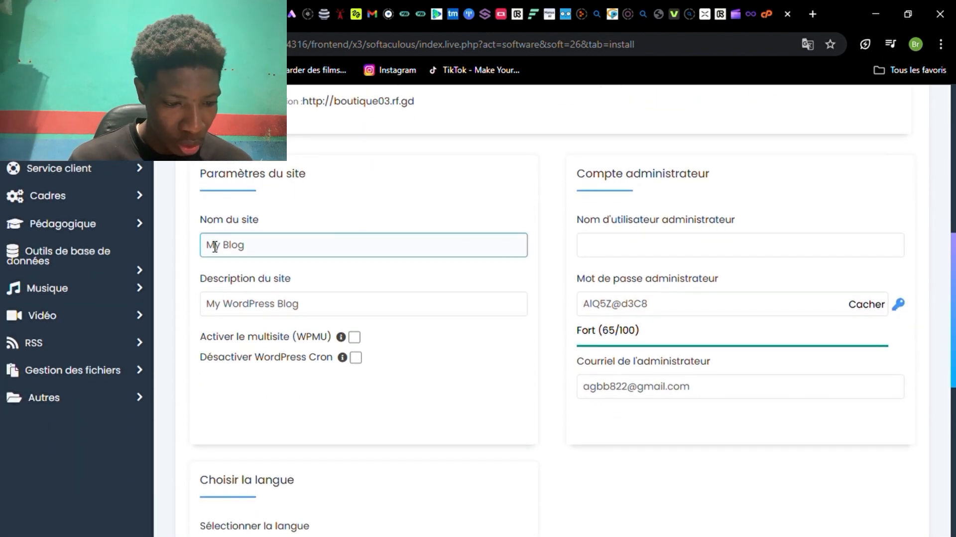
left_click_drag(259, 251, 197, 251)
key("BackSpace")
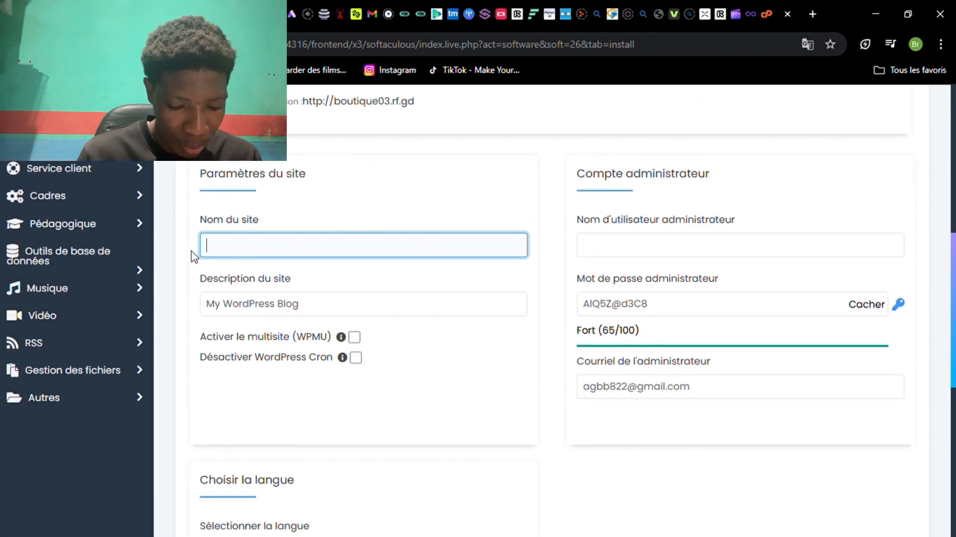
type("bouti")
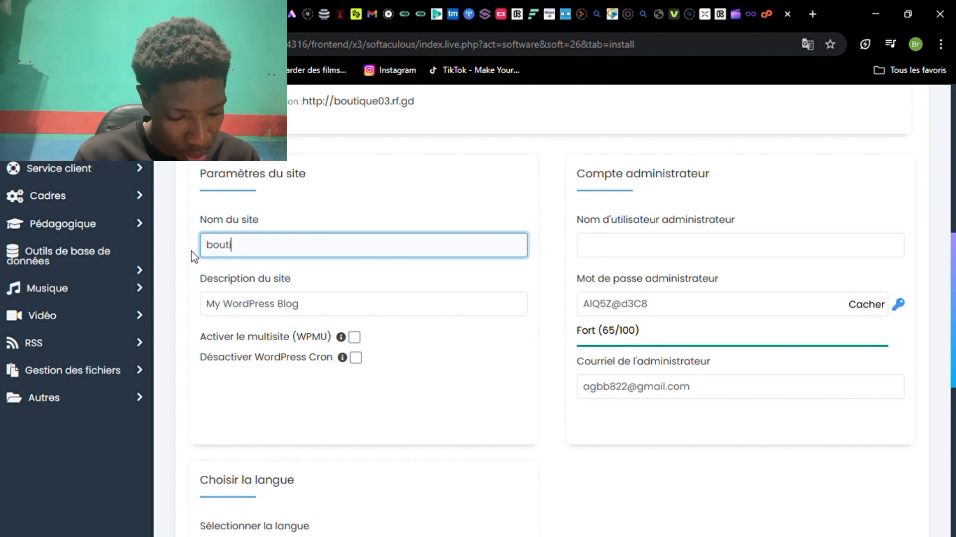
type("que03")
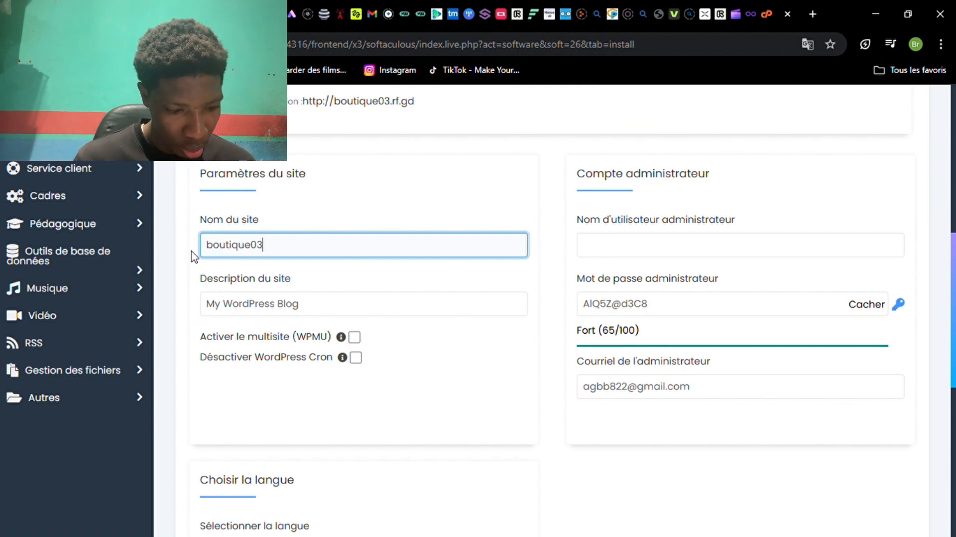
Step: Set the installation language to Français
scroll(344, 255, "down", 2)
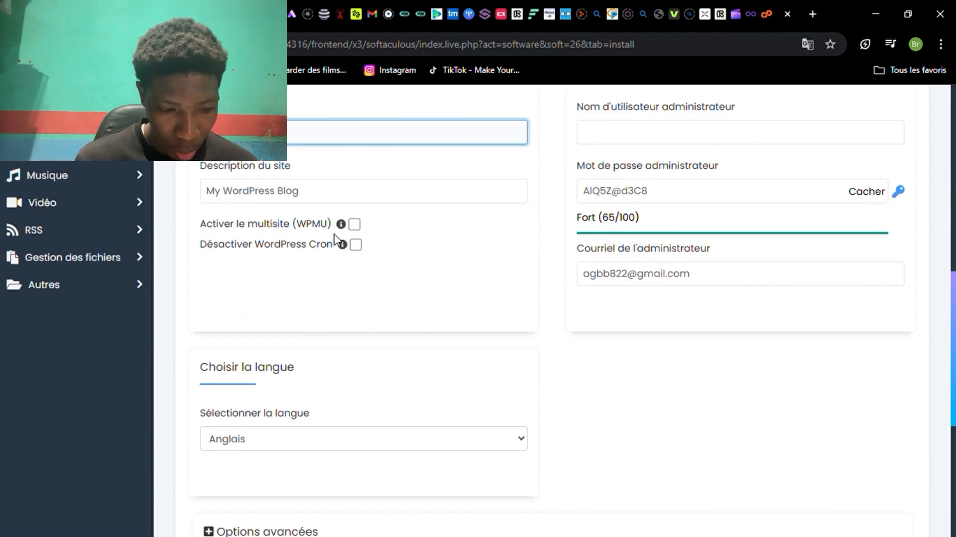
scroll(396, 267, "down", 2)
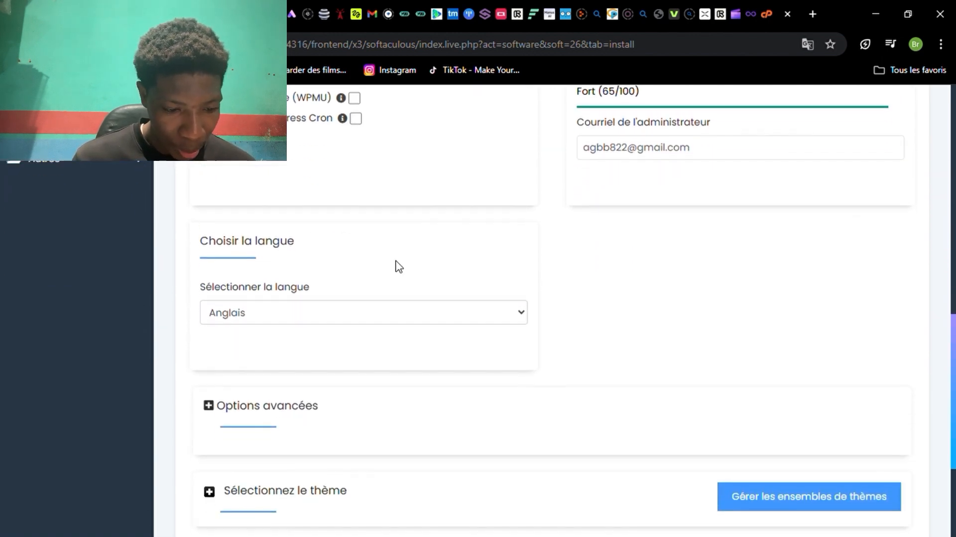
left_click(341, 323)
key("f")
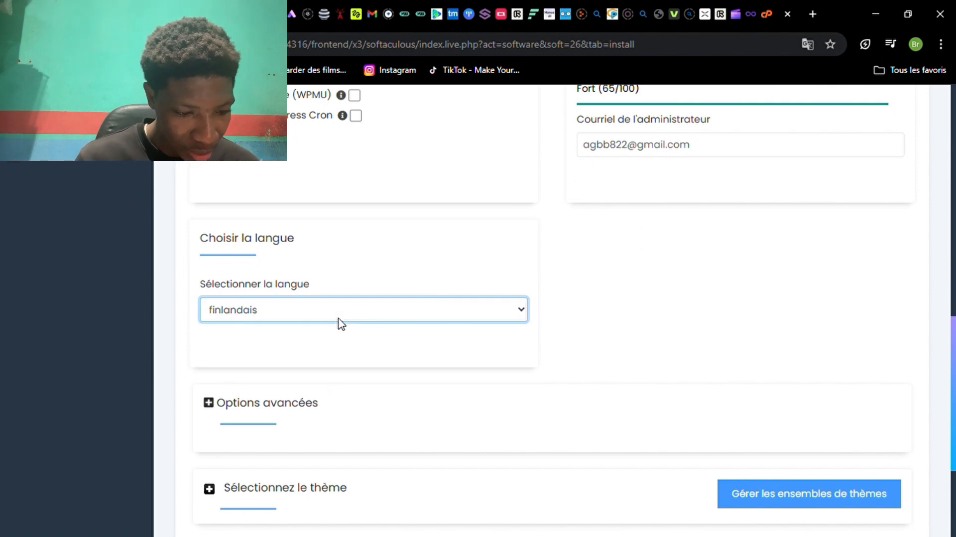
key("f")
Step: Fill in the admin username and replace the generated admin password with your own
scroll(411, 276, "up", 5)
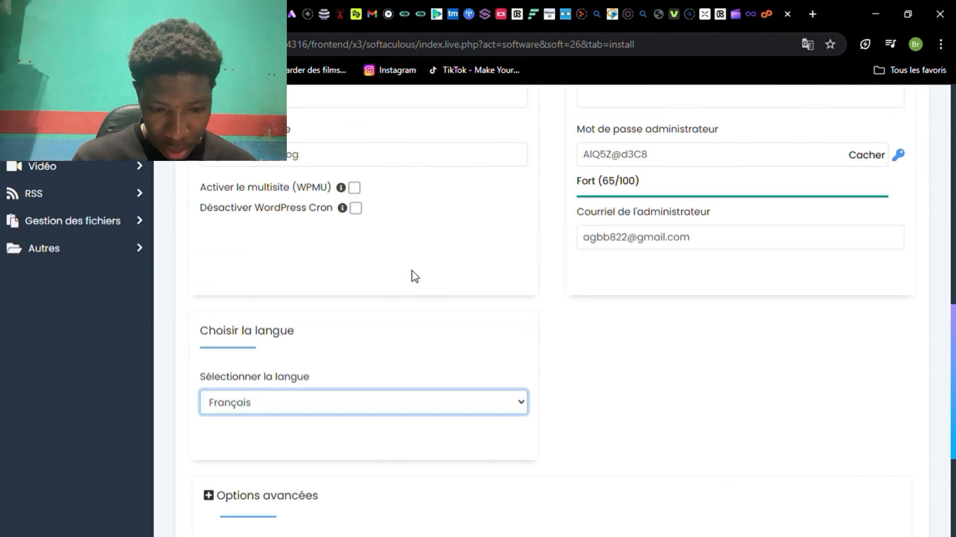
left_click(614, 244)
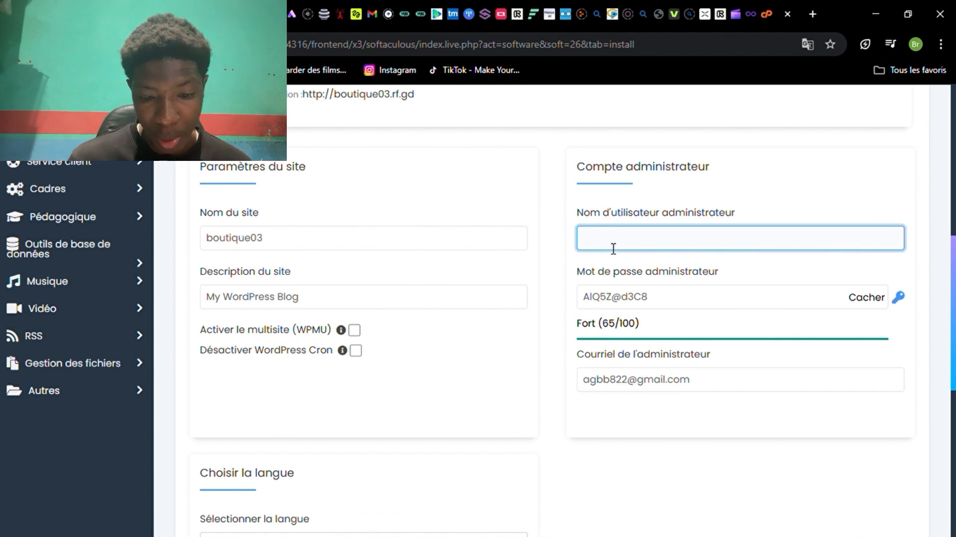
left_click(670, 272)
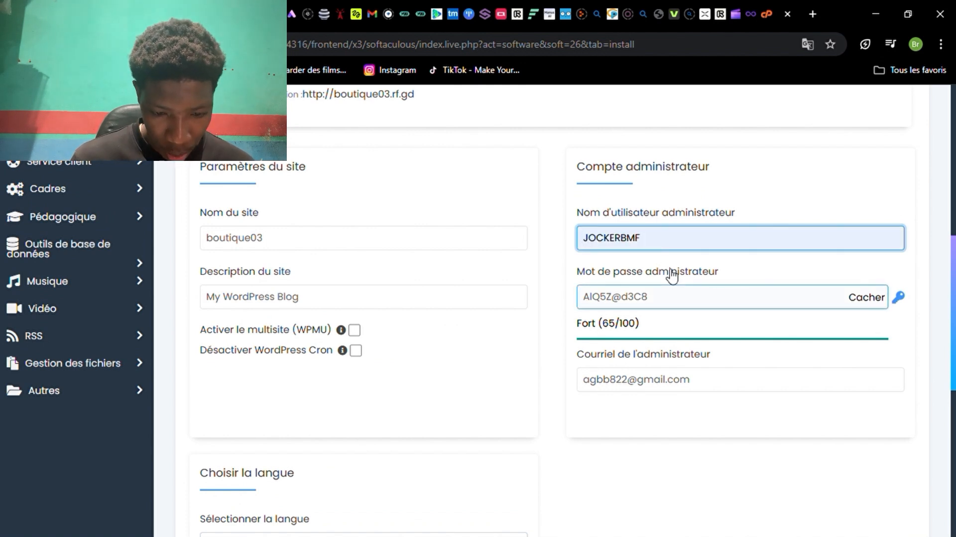
left_click_drag(655, 309, 552, 306)
key("BackSpace")
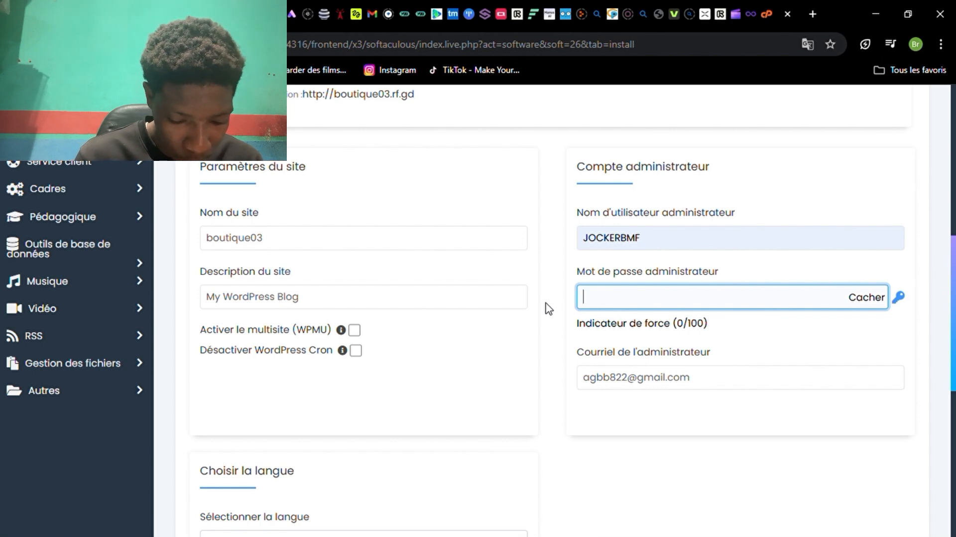
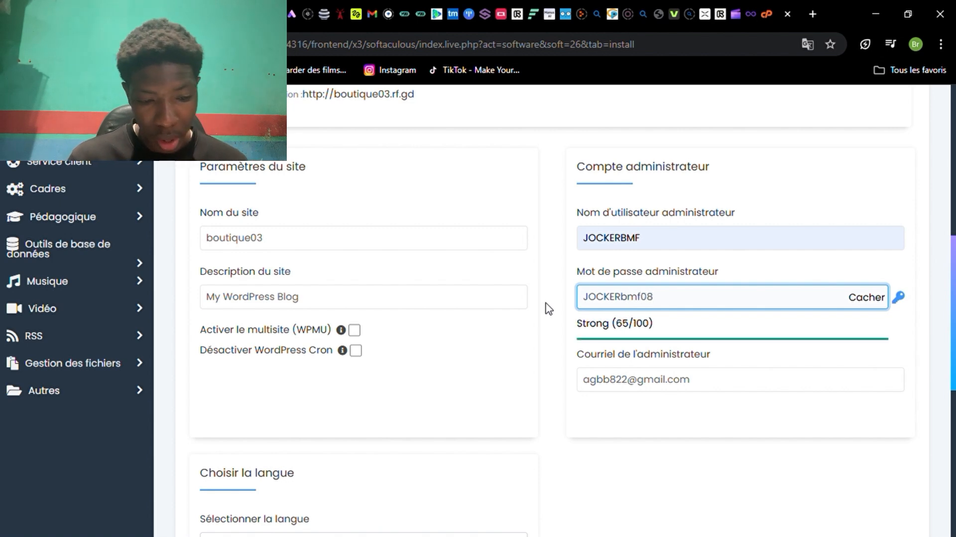
scroll(548, 309, "down", 1)
scroll(548, 309, "down", 5)
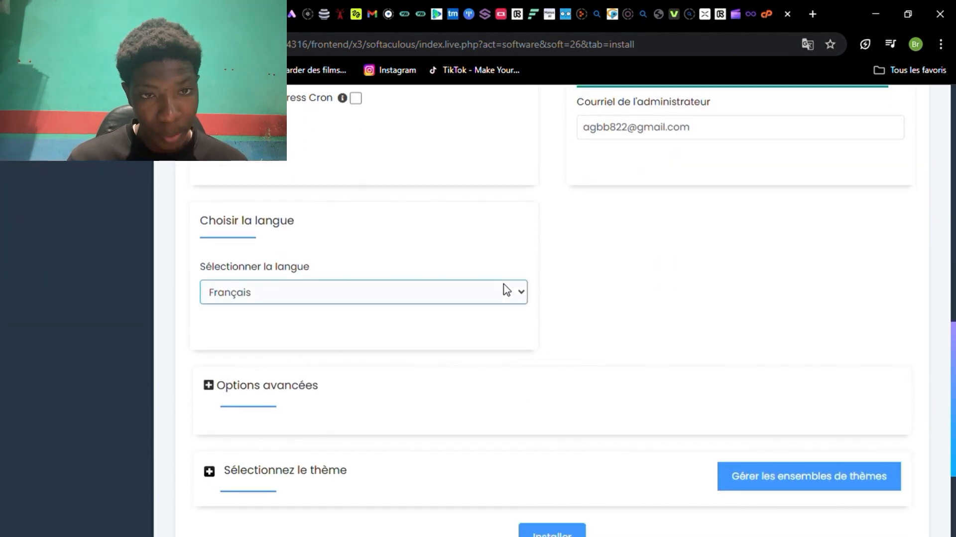
scroll(506, 288, "down", 4)
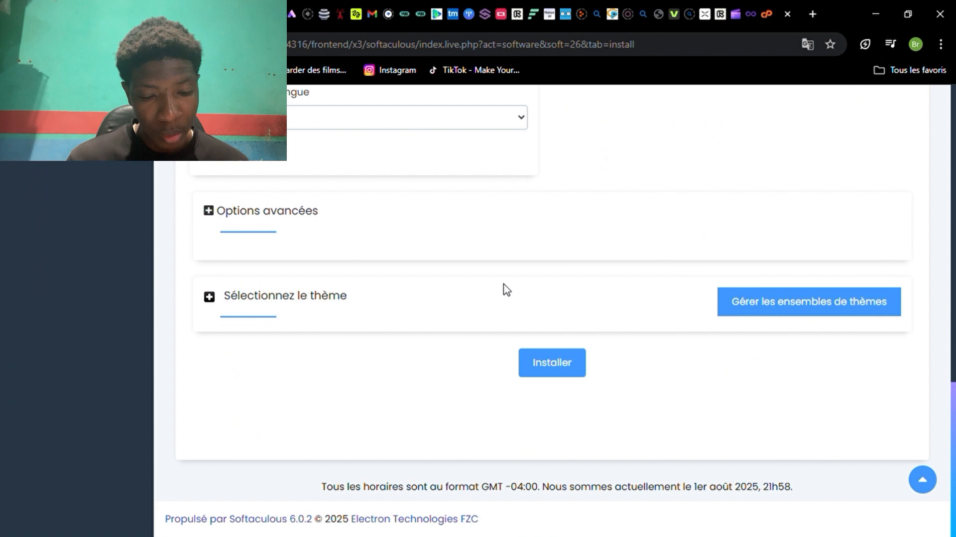
Step: Install WordPress 6.8.1 on boutique03.rf.gd, then sign in to its admin from the management page
left_click(549, 368)
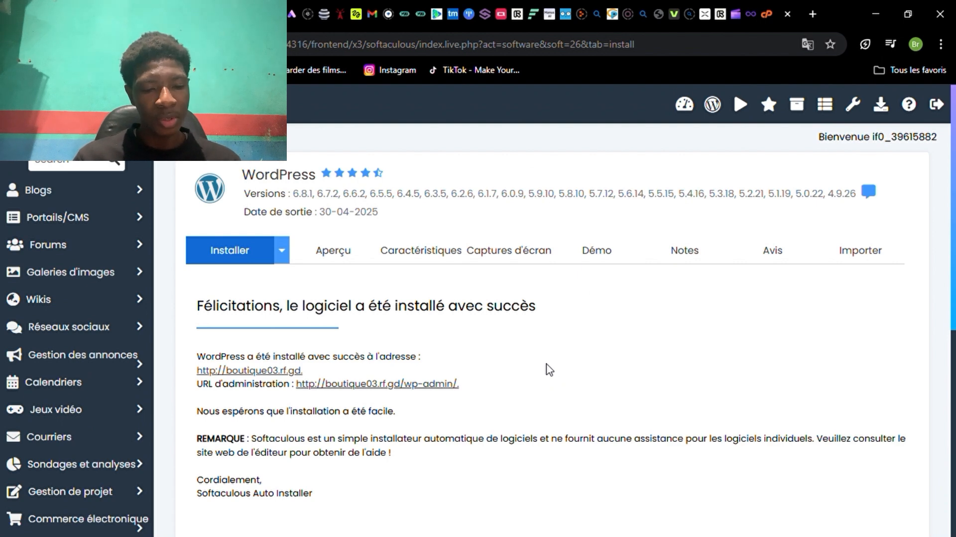
scroll(549, 369, "down", 3)
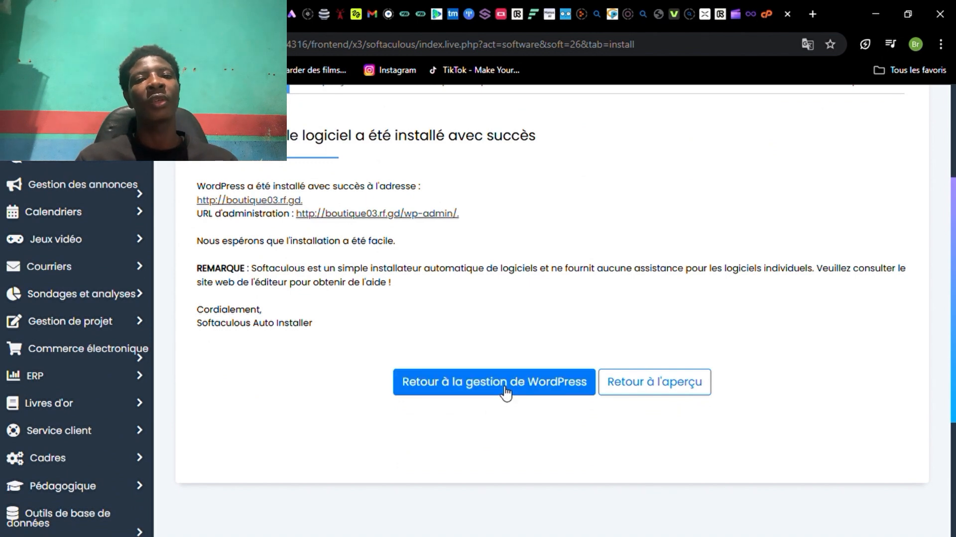
left_click(505, 392)
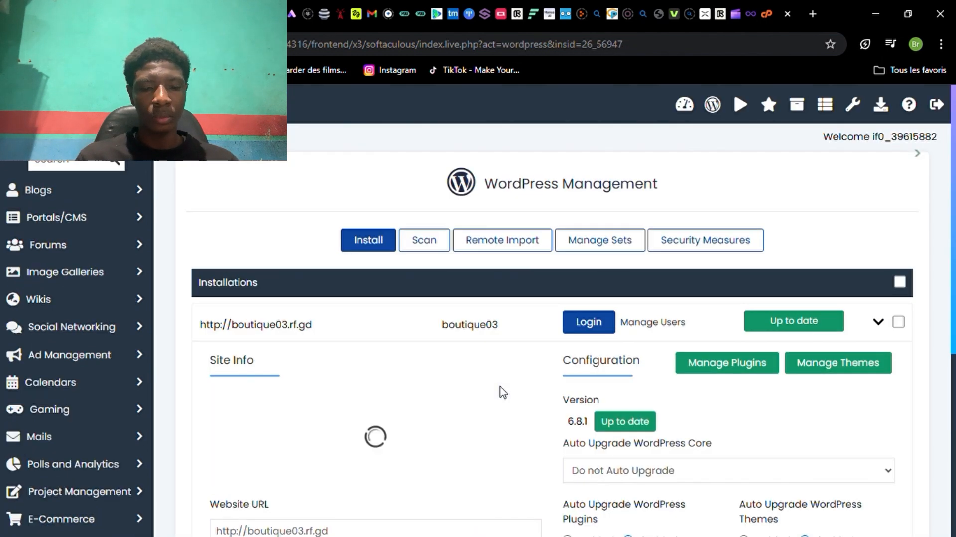
scroll(503, 391, "down", 3)
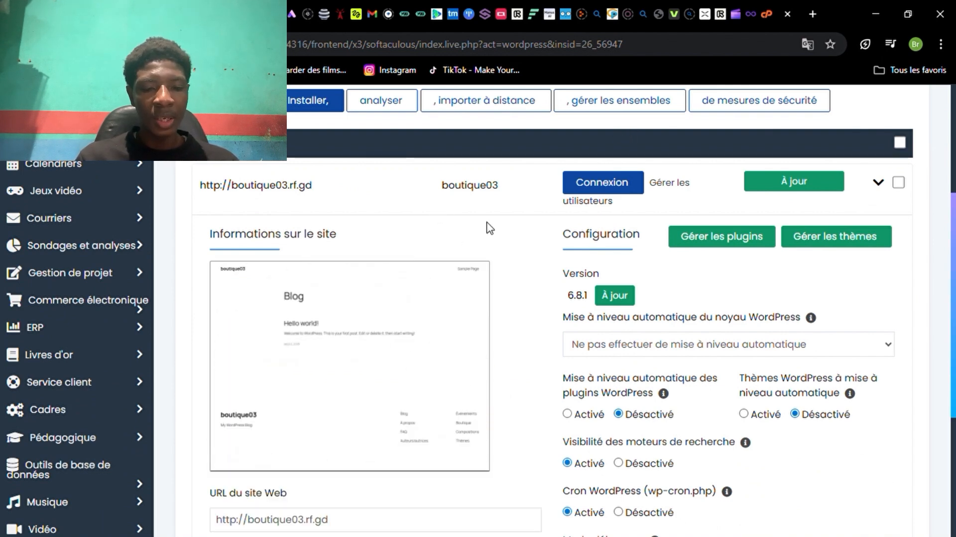
left_click(605, 189)
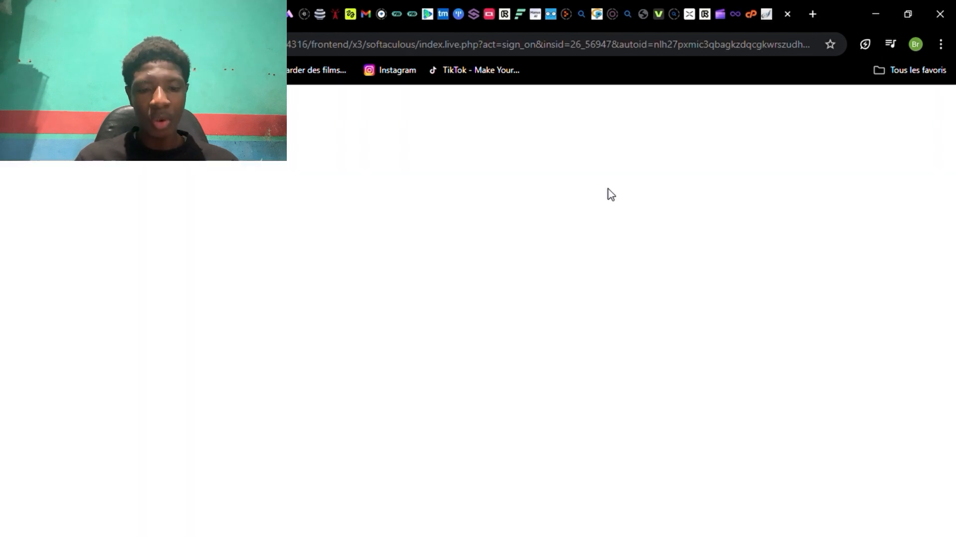